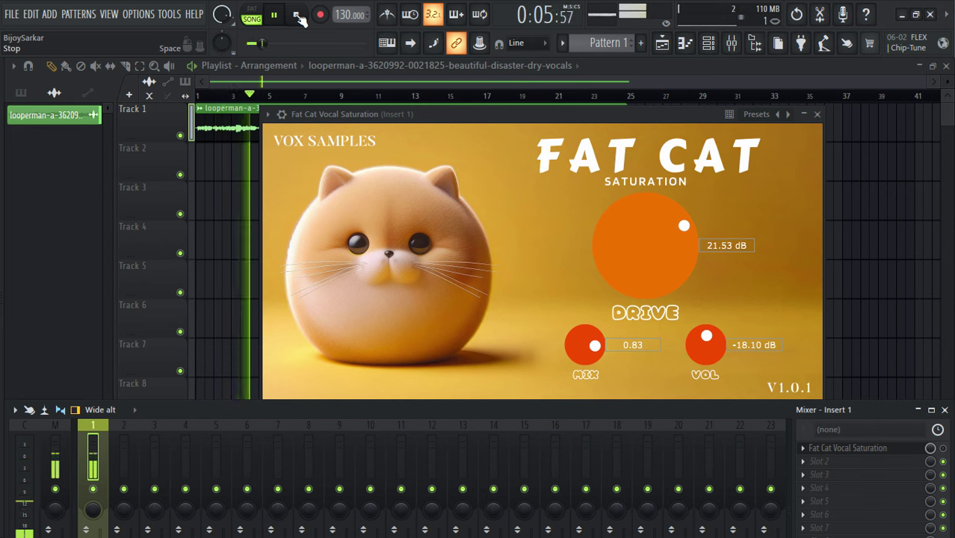
{"action": "left_click", "coordinate": [299, 18]}
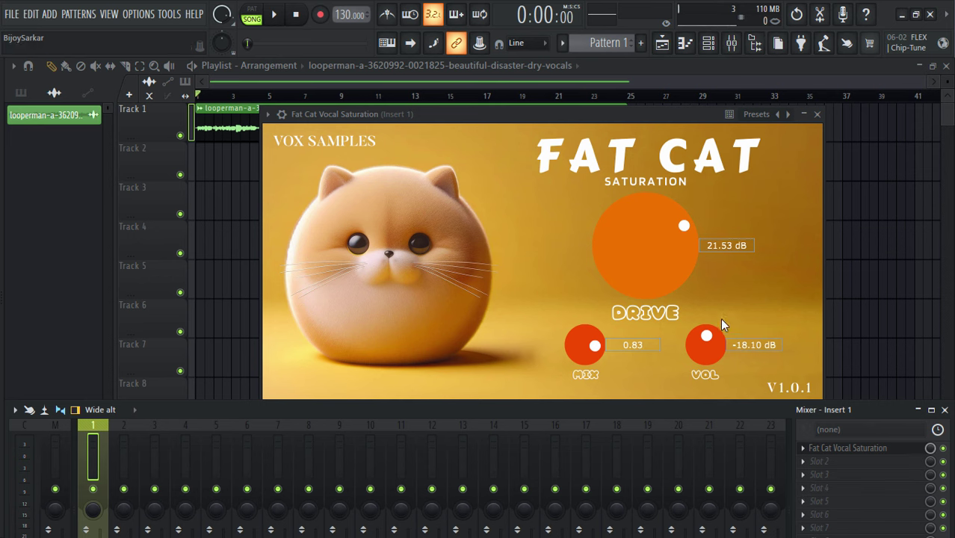
{"action": "left_click", "coordinate": [604, 118]}
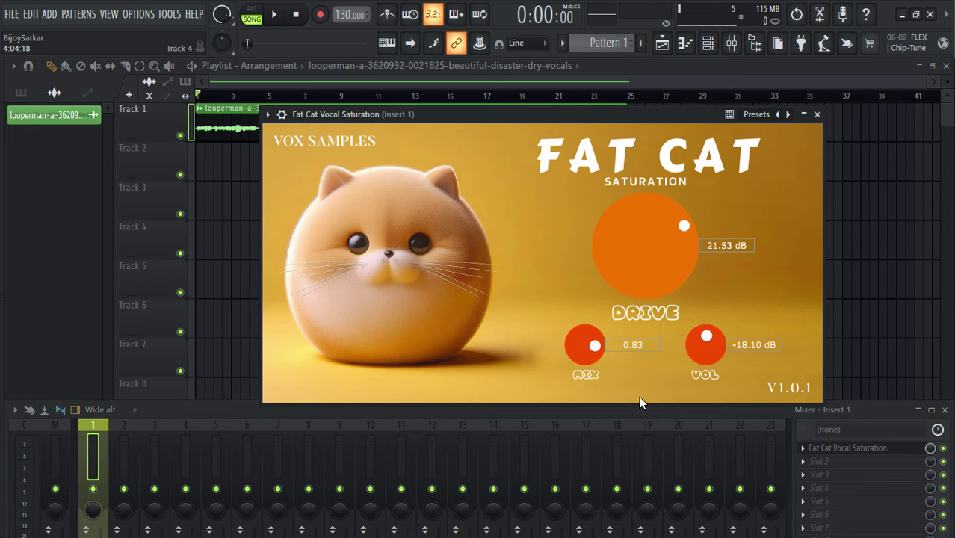
{"action": "key", "text": "space"}
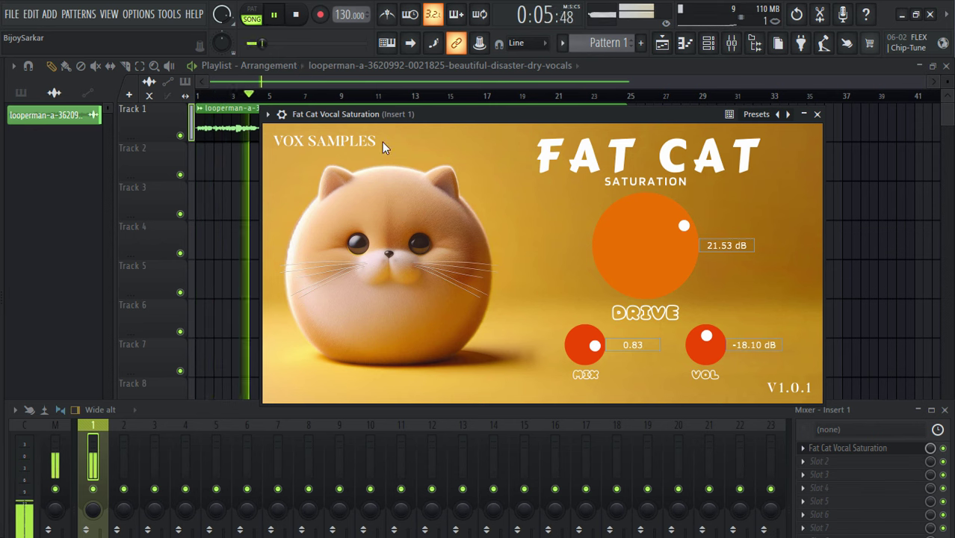
{"action": "left_click", "coordinate": [297, 15]}
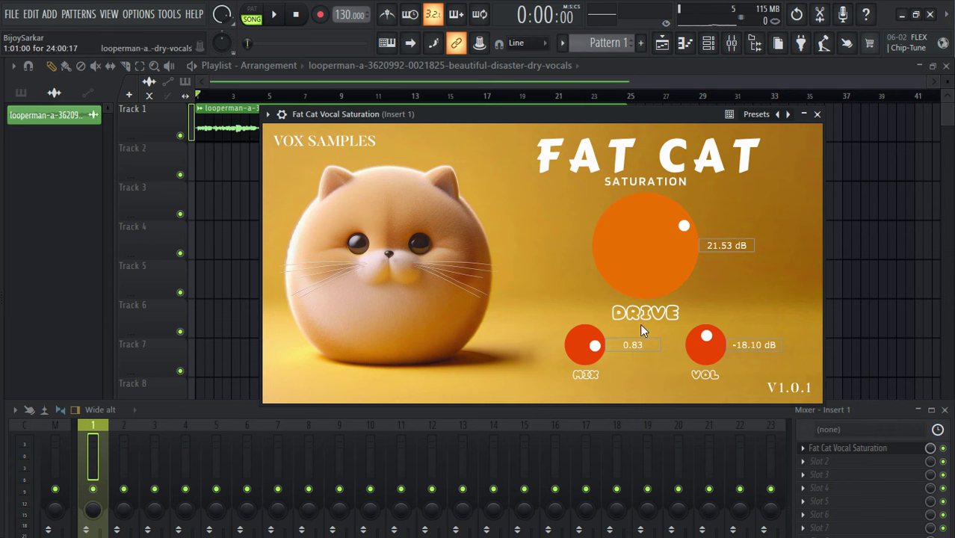
Over the playing vocal loop, set Fat Cat mix to 0.49, volume to -11.76 dB, and drive to 30.00 dB.
{"action": "left_click", "coordinate": [274, 14]}
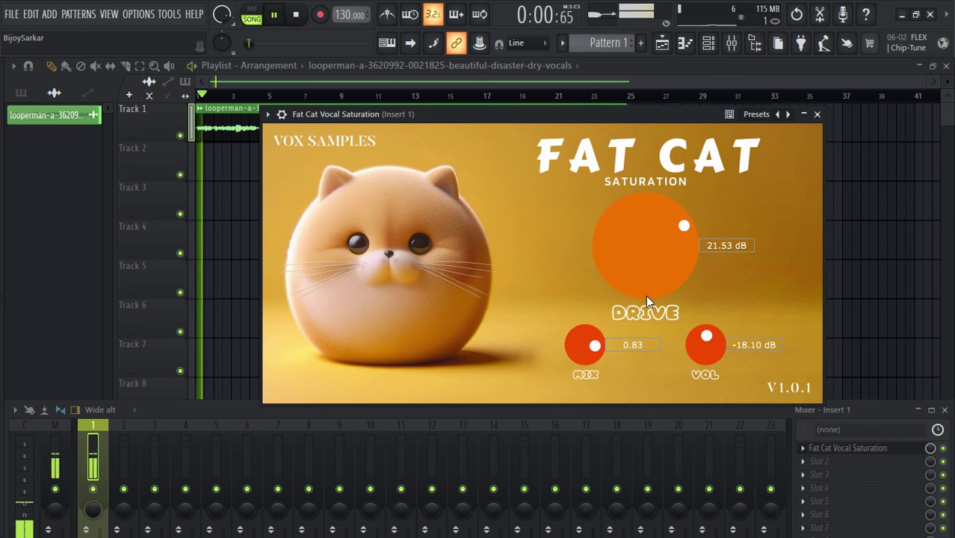
{"action": "left_click_drag", "start_coordinate": [650, 233], "coordinate": [671, 251]}
{"action": "left_click_drag", "start_coordinate": [588, 349], "coordinate": [593, 406]}
{"action": "left_click_drag", "start_coordinate": [702, 360], "coordinate": [704, 311]}
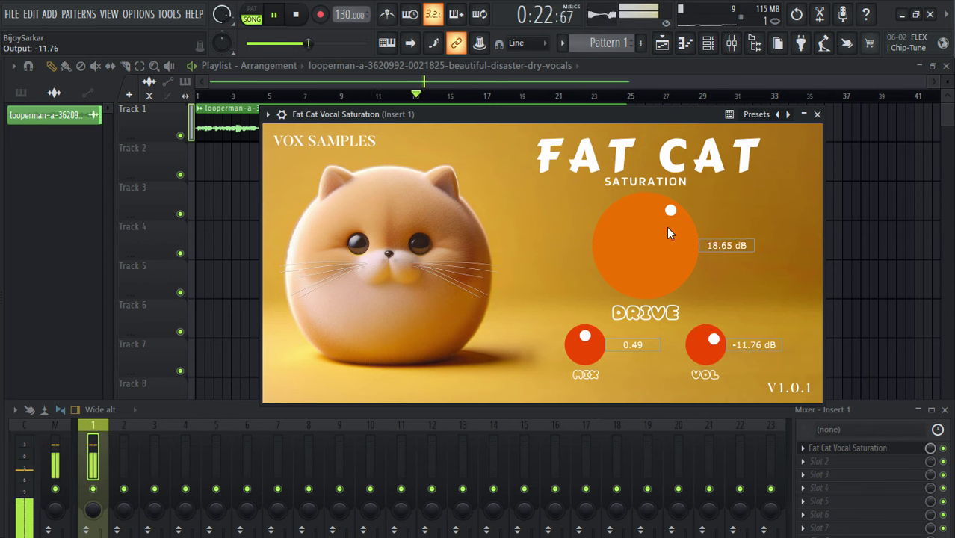
{"action": "left_click_drag", "start_coordinate": [666, 228], "coordinate": [704, 214]}
{"action": "left_click", "coordinate": [295, 13]}
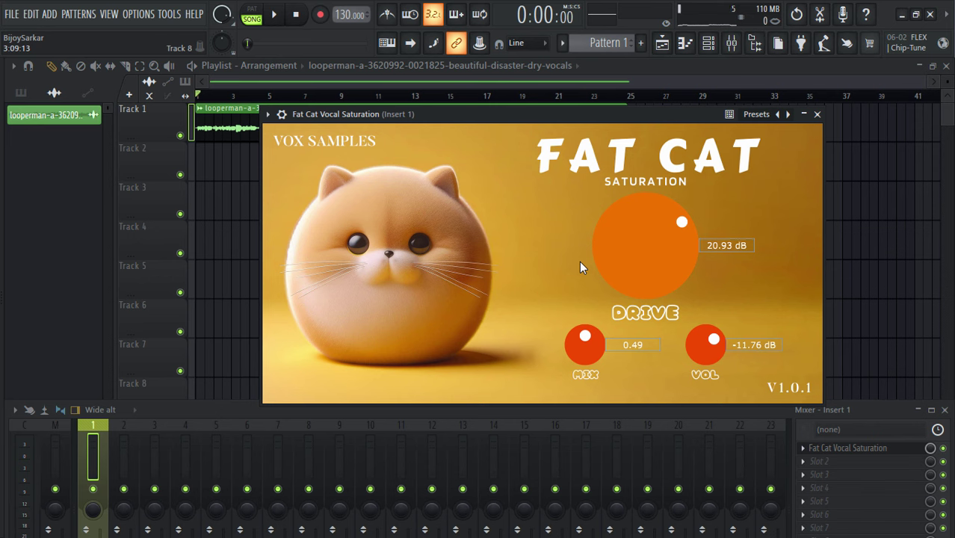
{"action": "left_click_drag", "start_coordinate": [678, 225], "coordinate": [688, 127]}
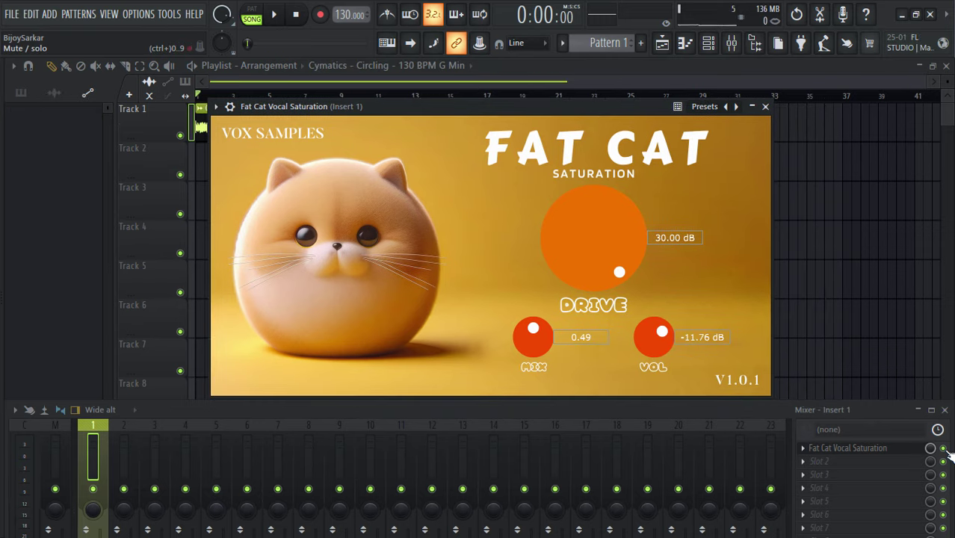
Bypass Fat Cat on insert 1 and play the Circling melody dry, then stop.
{"action": "left_click", "coordinate": [944, 448]}
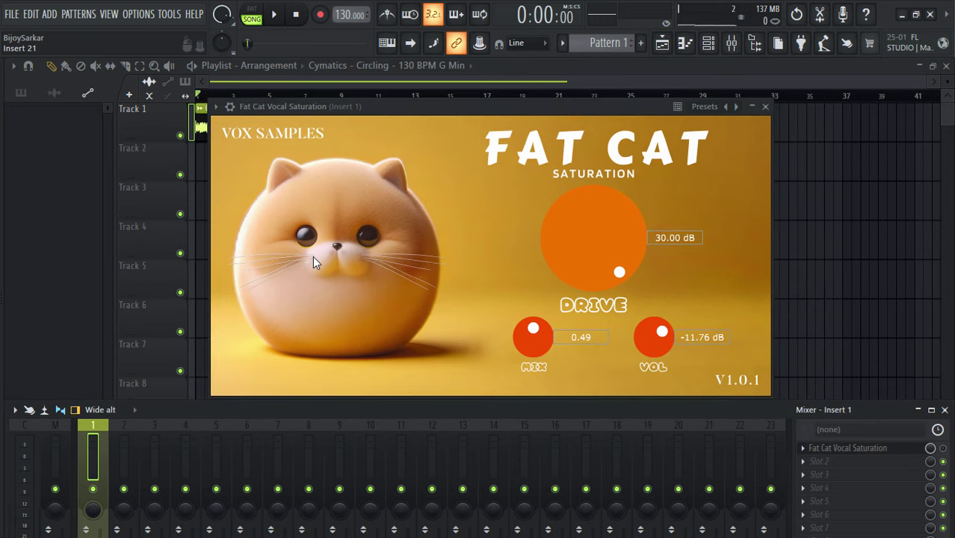
{"action": "left_click", "coordinate": [276, 15]}
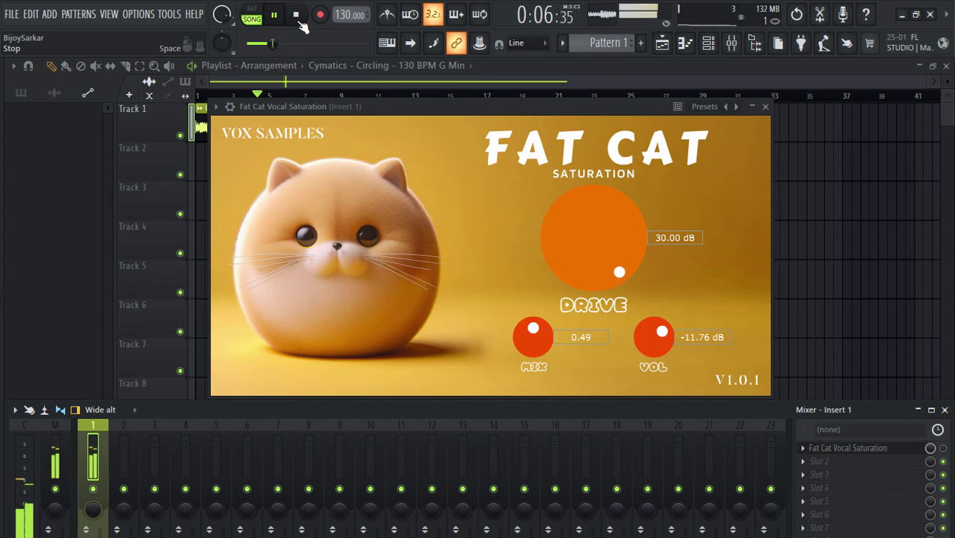
{"action": "left_click", "coordinate": [298, 17]}
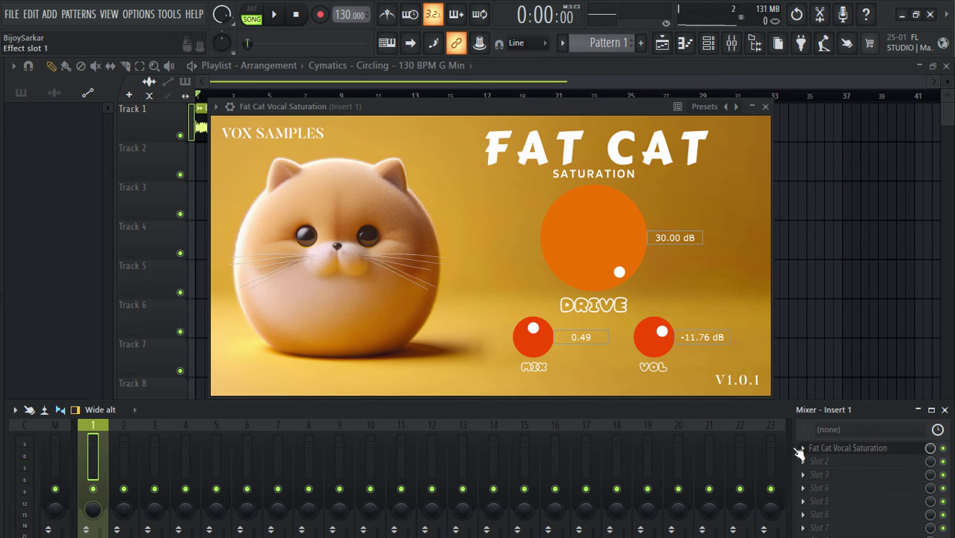
While the melody plays, tune Fat Cat to 15.00 dB drive, 1.00 mix and -19.45 dB volume.
{"action": "left_click_drag", "start_coordinate": [584, 267], "coordinate": [606, 349]}
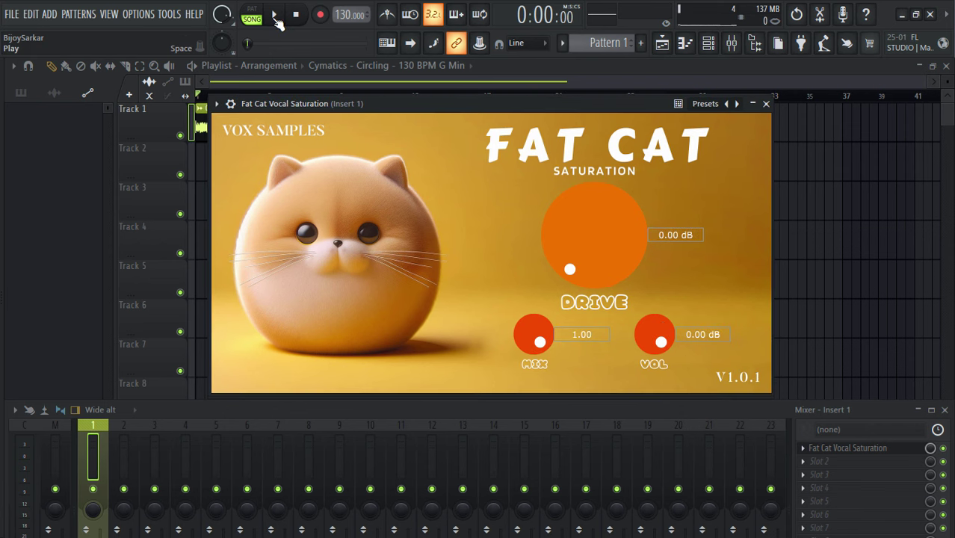
{"action": "left_click", "coordinate": [276, 17]}
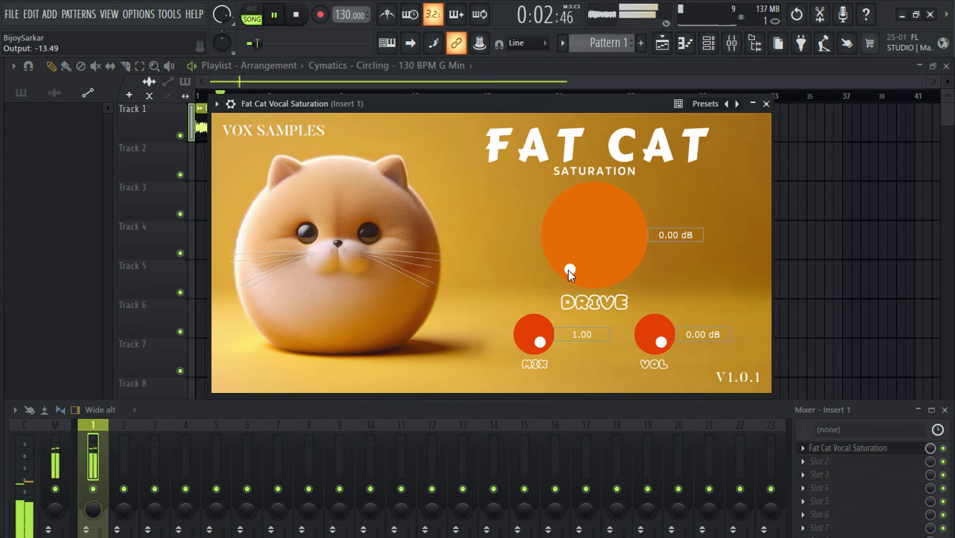
{"action": "left_click_drag", "start_coordinate": [565, 266], "coordinate": [552, 249]}
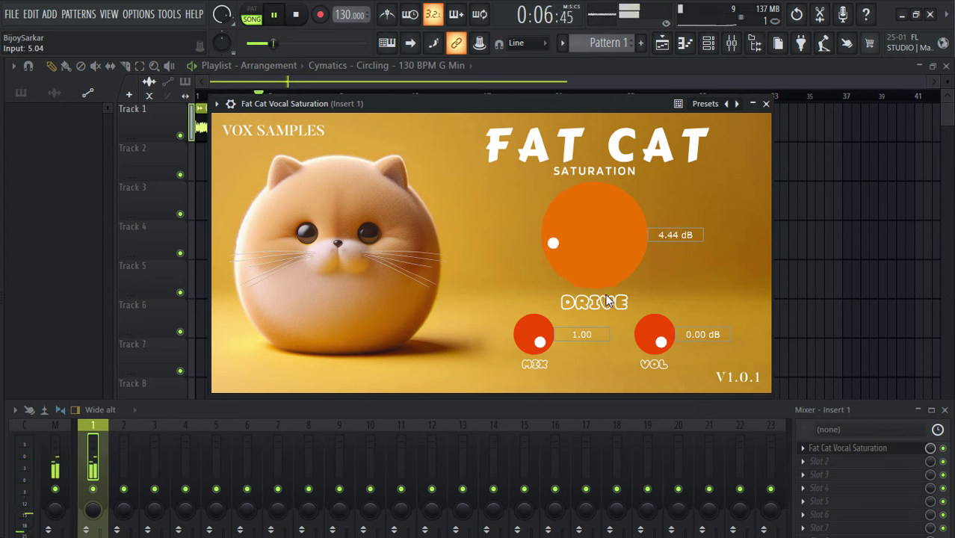
{"action": "left_click_drag", "start_coordinate": [652, 336], "coordinate": [660, 373]}
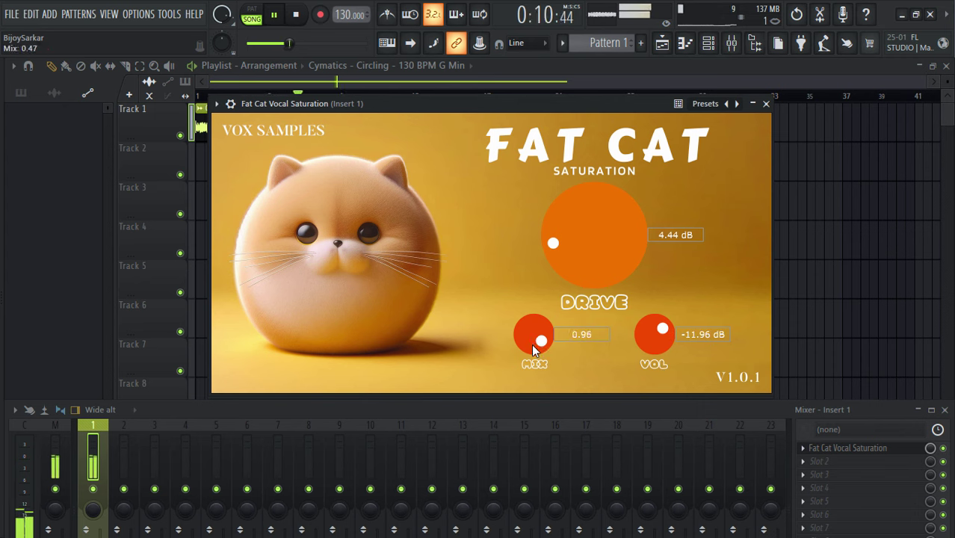
{"action": "left_click_drag", "start_coordinate": [552, 272], "coordinate": [585, 170]}
{"action": "left_click_drag", "start_coordinate": [656, 345], "coordinate": [657, 388]}
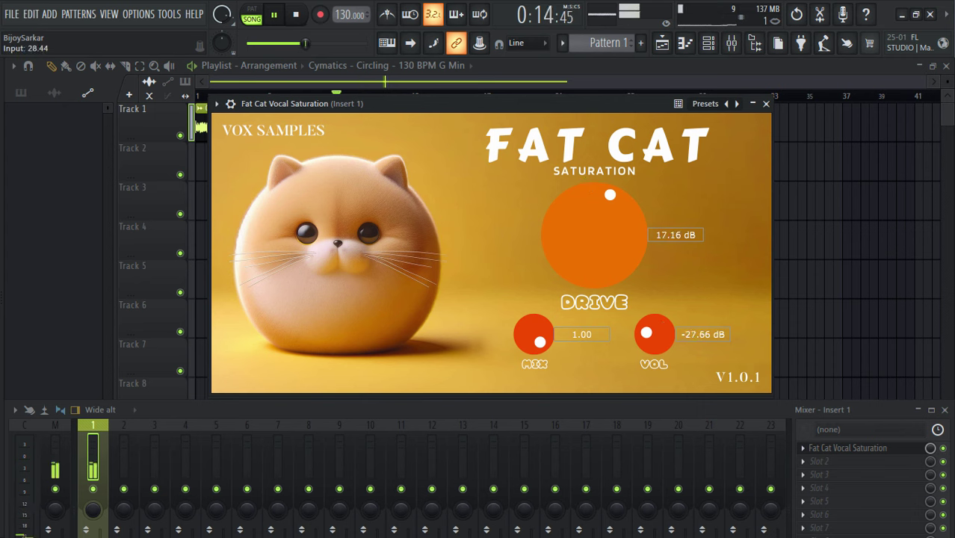
{"action": "left_click_drag", "start_coordinate": [590, 203], "coordinate": [594, 174]}
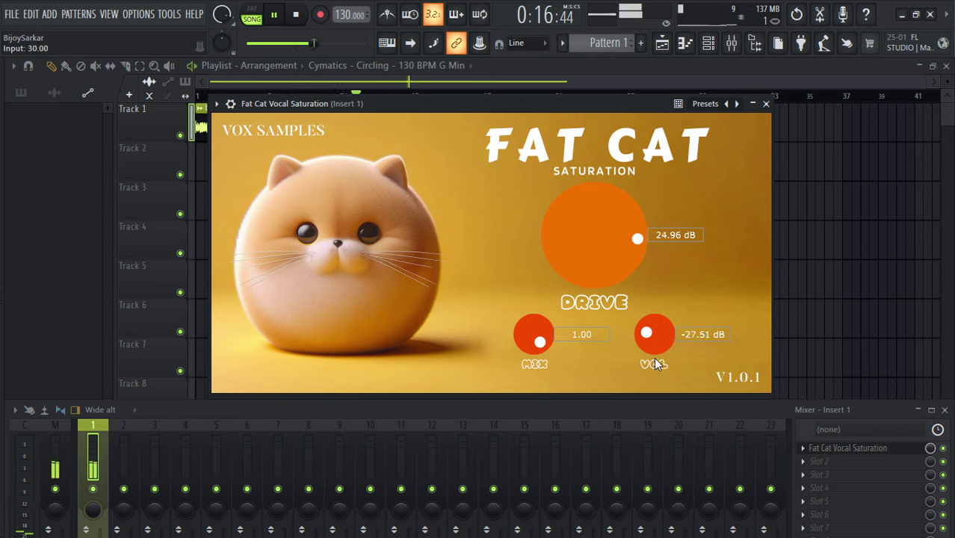
{"action": "left_click_drag", "start_coordinate": [656, 356], "coordinate": [651, 359]}
{"action": "left_click_drag", "start_coordinate": [602, 243], "coordinate": [610, 312]}
{"action": "left_click_drag", "start_coordinate": [646, 343], "coordinate": [655, 291]}
Refine Fat Cat on the melody to 19.92 dB drive, 0.40 mix and -23.85 dB volume.
{"action": "left_click_drag", "start_coordinate": [593, 219], "coordinate": [603, 208]}
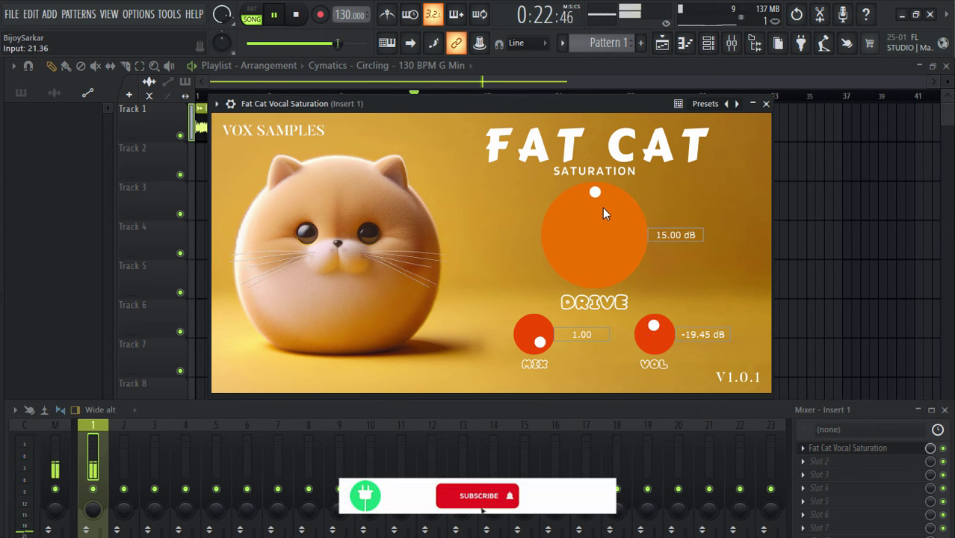
{"action": "left_click_drag", "start_coordinate": [650, 335], "coordinate": [585, 340]}
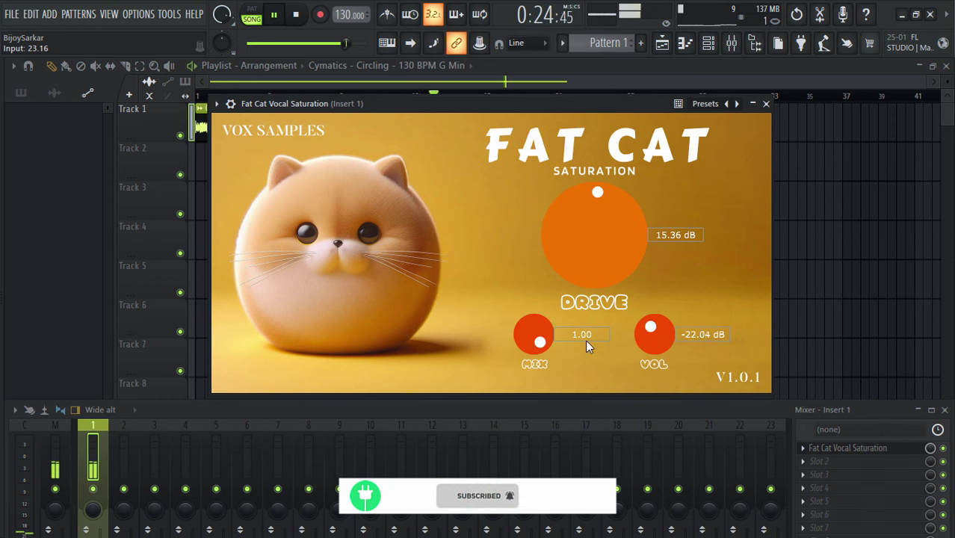
{"action": "left_click_drag", "start_coordinate": [528, 376], "coordinate": [530, 392]}
{"action": "left_click_drag", "start_coordinate": [598, 224], "coordinate": [627, 138]}
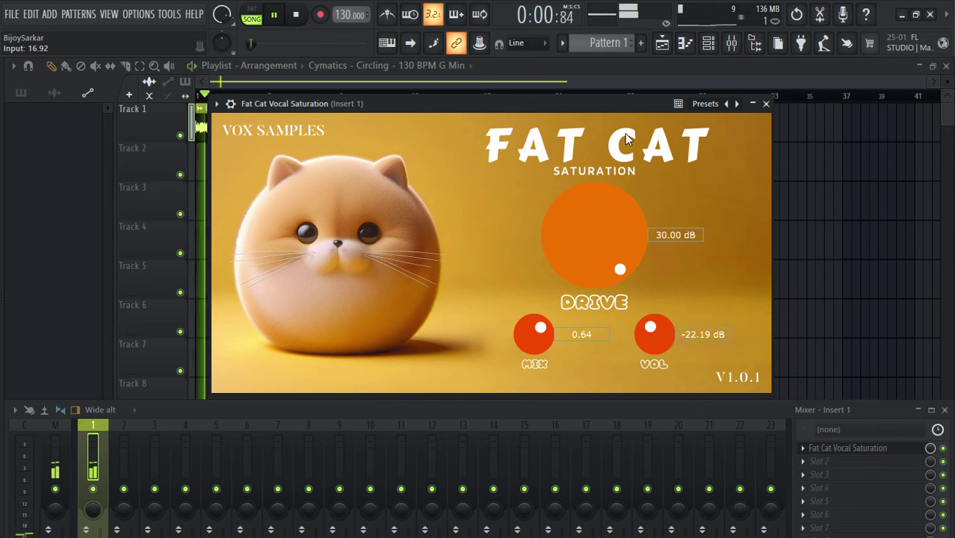
{"action": "left_click_drag", "start_coordinate": [651, 340], "coordinate": [651, 389]}
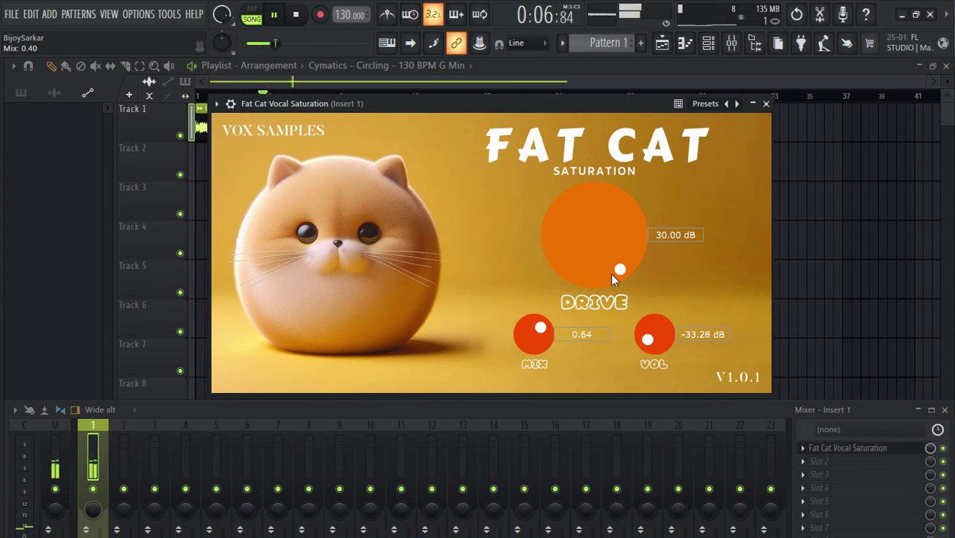
{"action": "left_click_drag", "start_coordinate": [613, 276], "coordinate": [641, 308]}
{"action": "left_click_drag", "start_coordinate": [610, 239], "coordinate": [646, 298]}
{"action": "left_click_drag", "start_coordinate": [535, 329], "coordinate": [540, 372]}
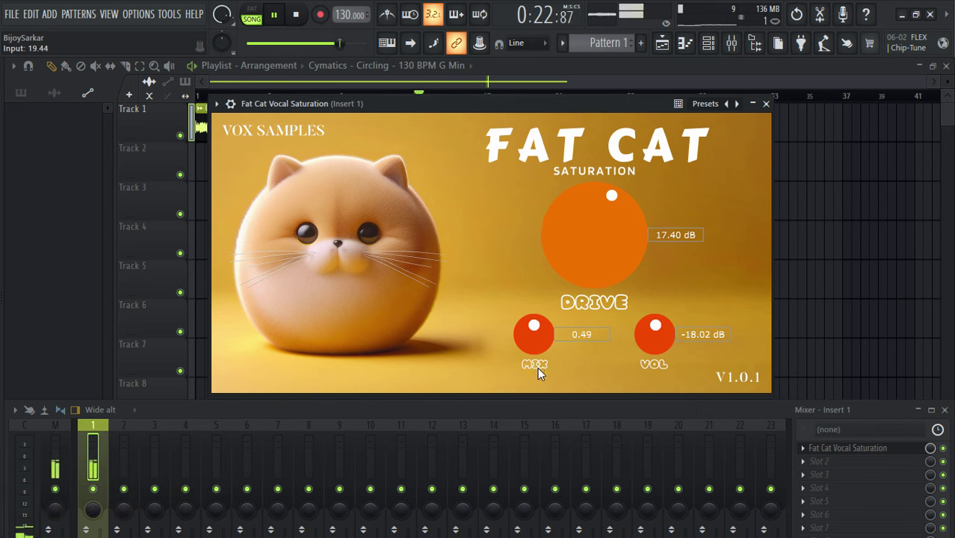
{"action": "left_click_drag", "start_coordinate": [597, 242], "coordinate": [597, 253]}
{"action": "left_click_drag", "start_coordinate": [596, 259], "coordinate": [572, 243]}
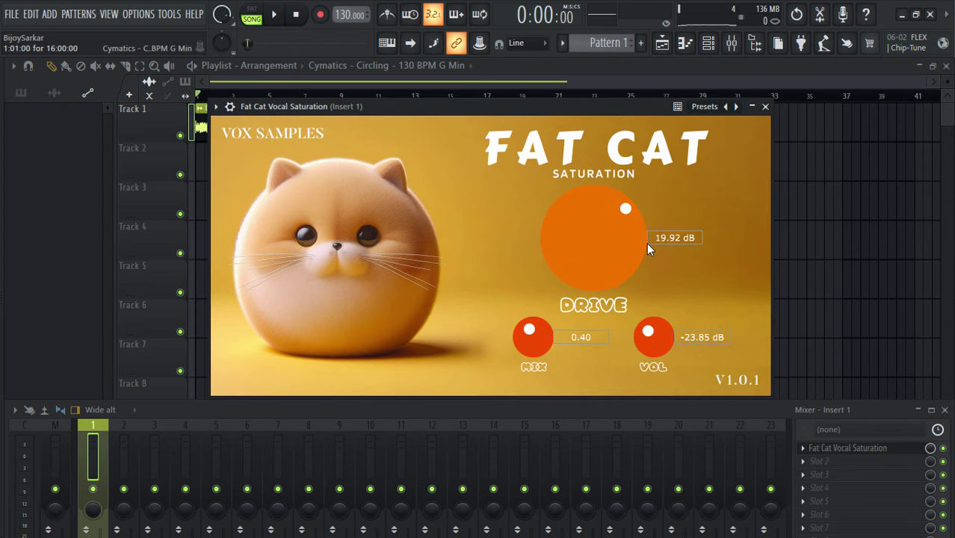